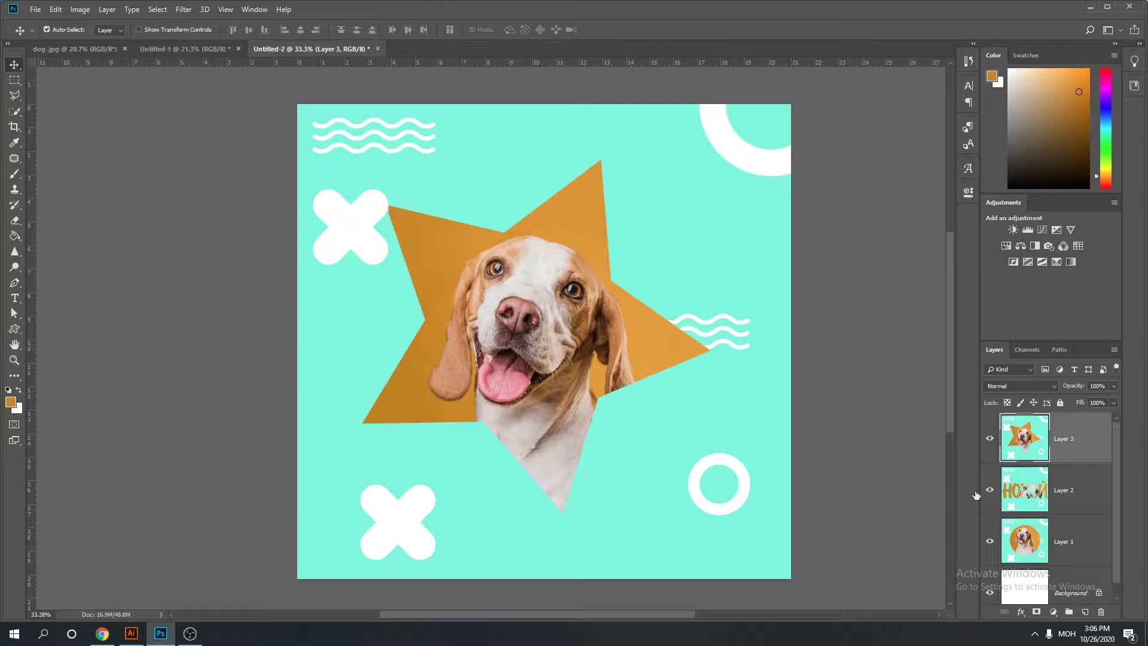
Hide Layer 3 and Layer 2 of Untitled-2 one after the other to view the star, lettering and circle examples
scroll(567, 360, up, 3)
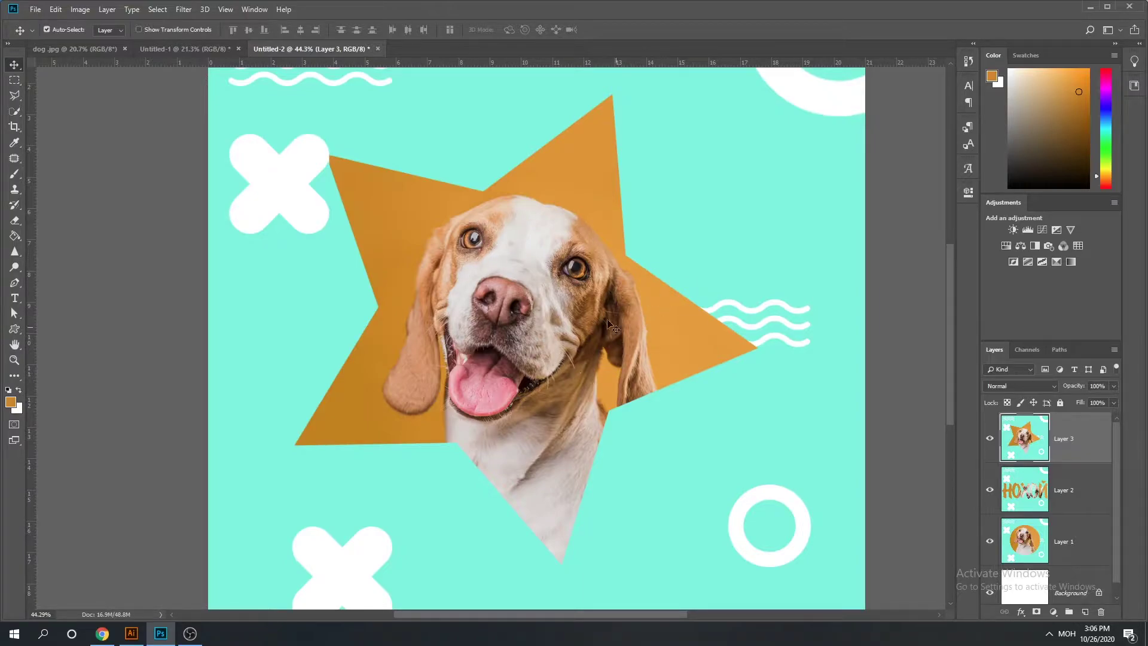
click(988, 441)
scroll(807, 441, down, 1)
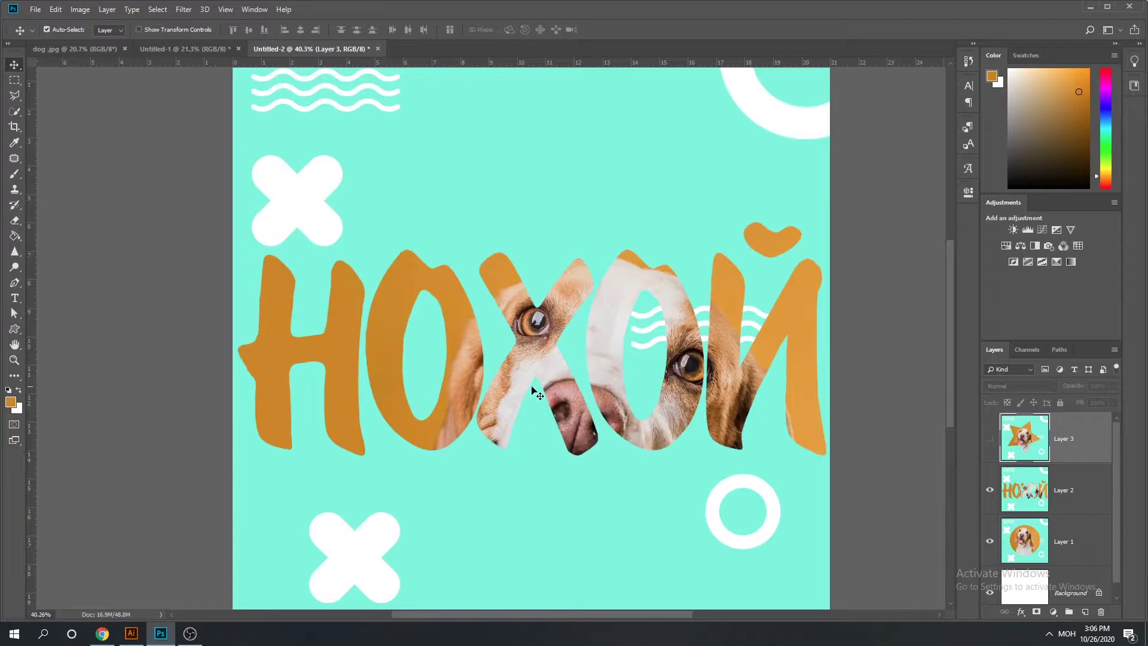
scroll(526, 388, down, 2)
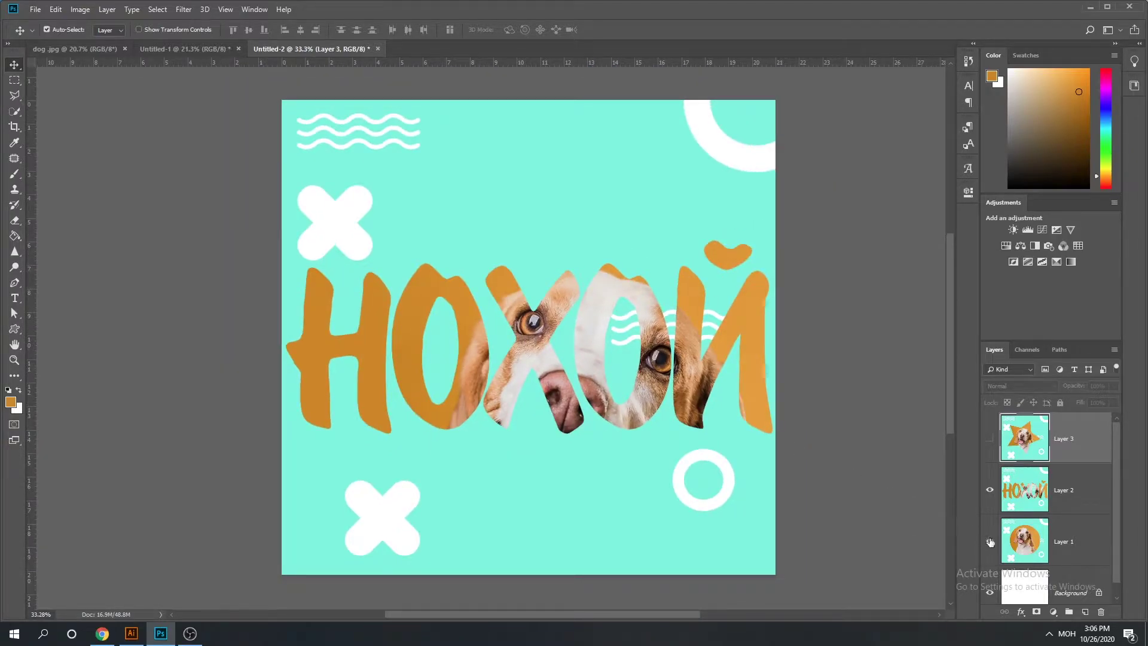
click(990, 490)
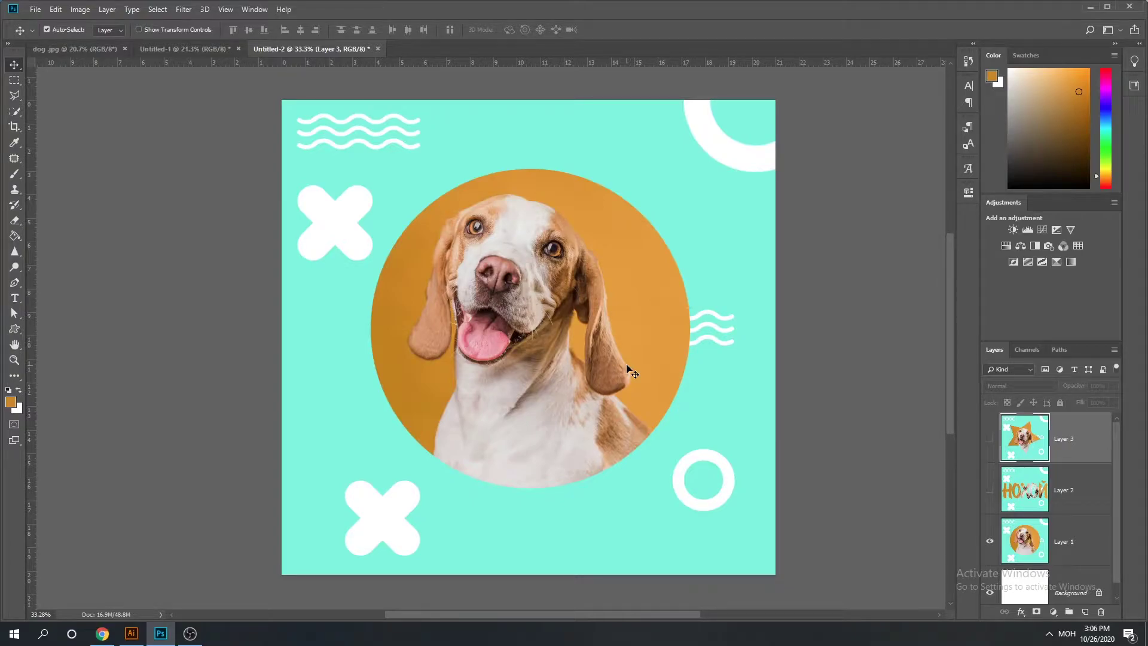
Look at the source photo in dog.jpg and the patterned turquoise background in Untitled-1
click(70, 49)
click(184, 49)
scroll(538, 305, up, 2)
drag(607, 348, 379, 285)
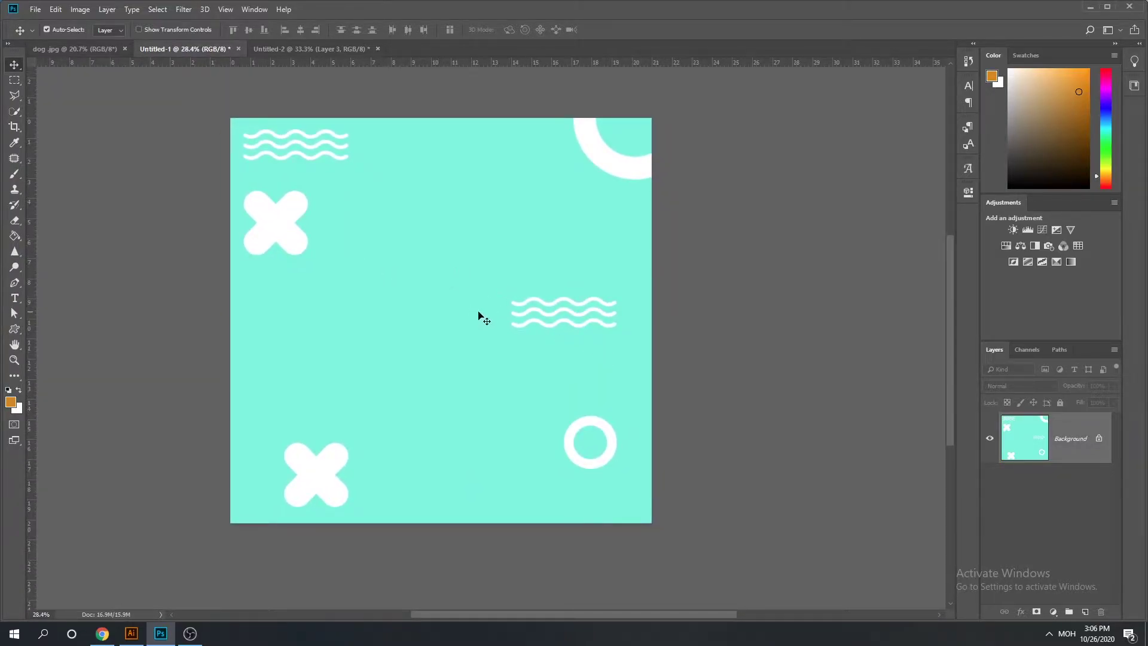
Try to transfer the dog photo into Untitled-1 by selecting it with a rectangular marquee and moving it across
click(120, 49)
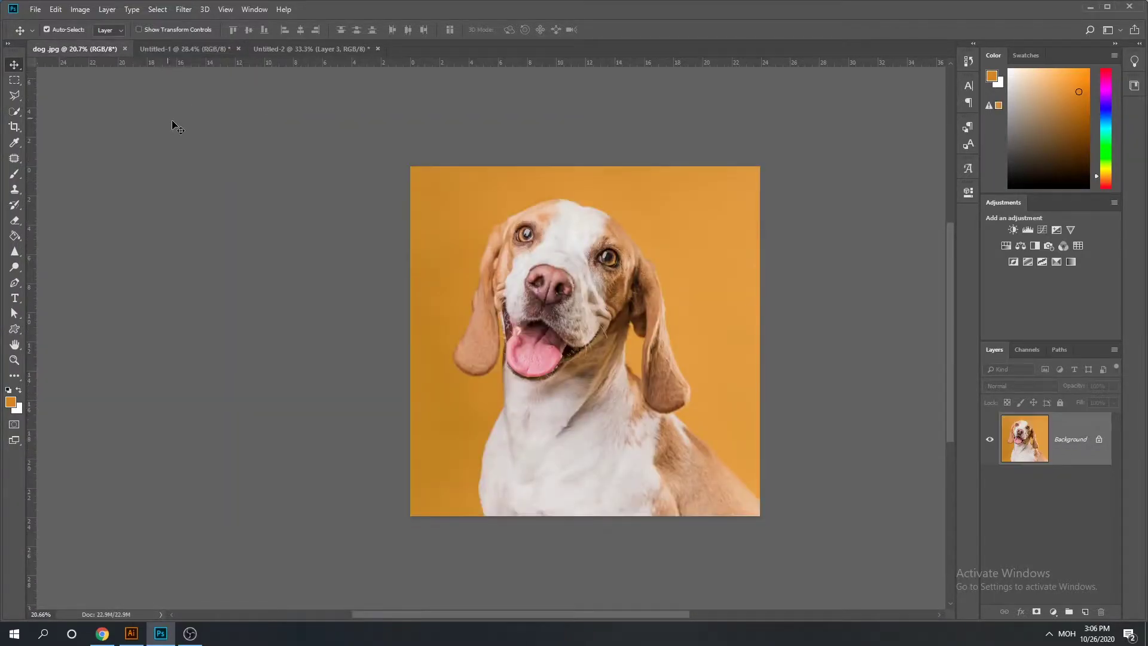
click(22, 78)
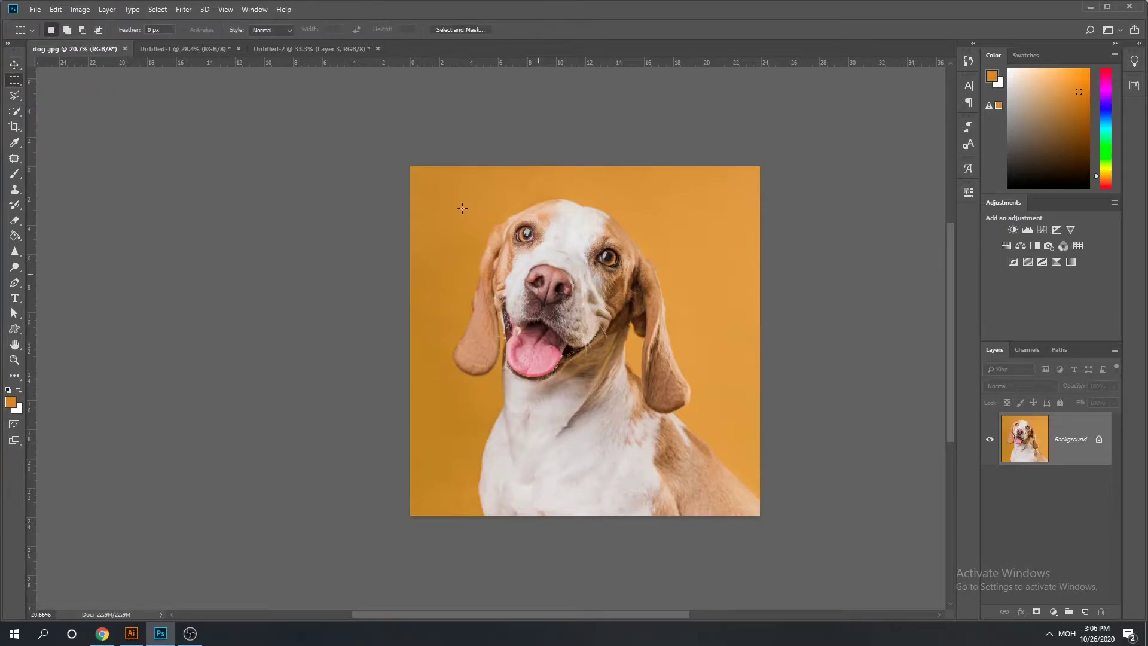
drag(406, 165, 792, 541)
click(12, 67)
drag(637, 260, 446, 308)
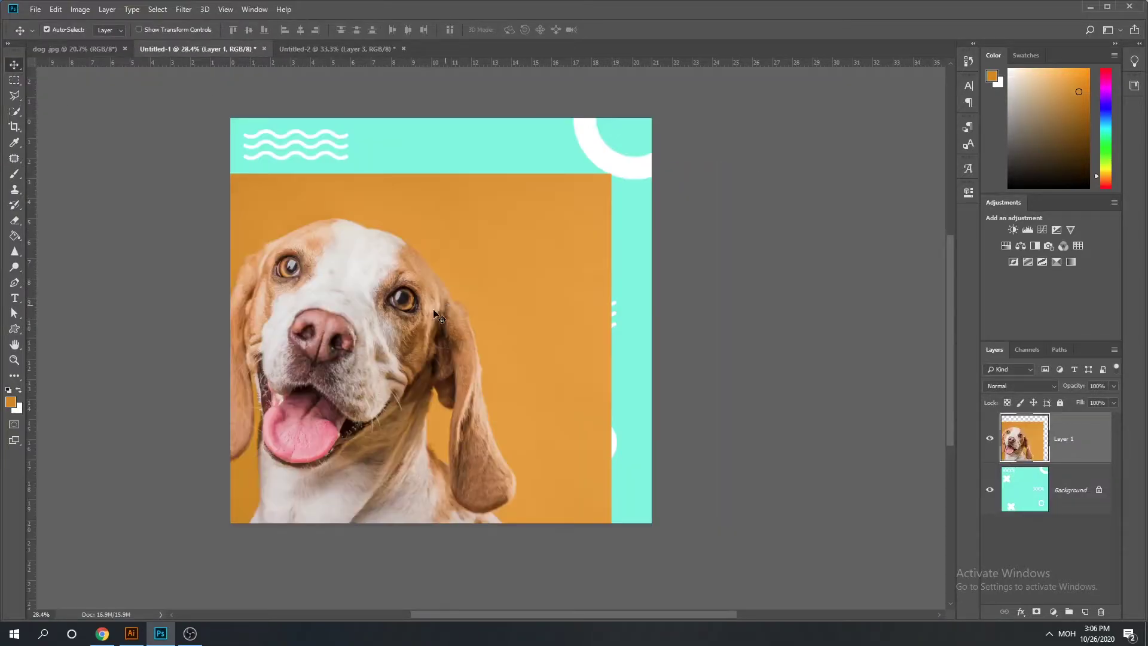
key(ctrl+z)
Copy the entire dog photo from dog.jpg and paste it into Untitled-1 as a new layer
click(72, 49)
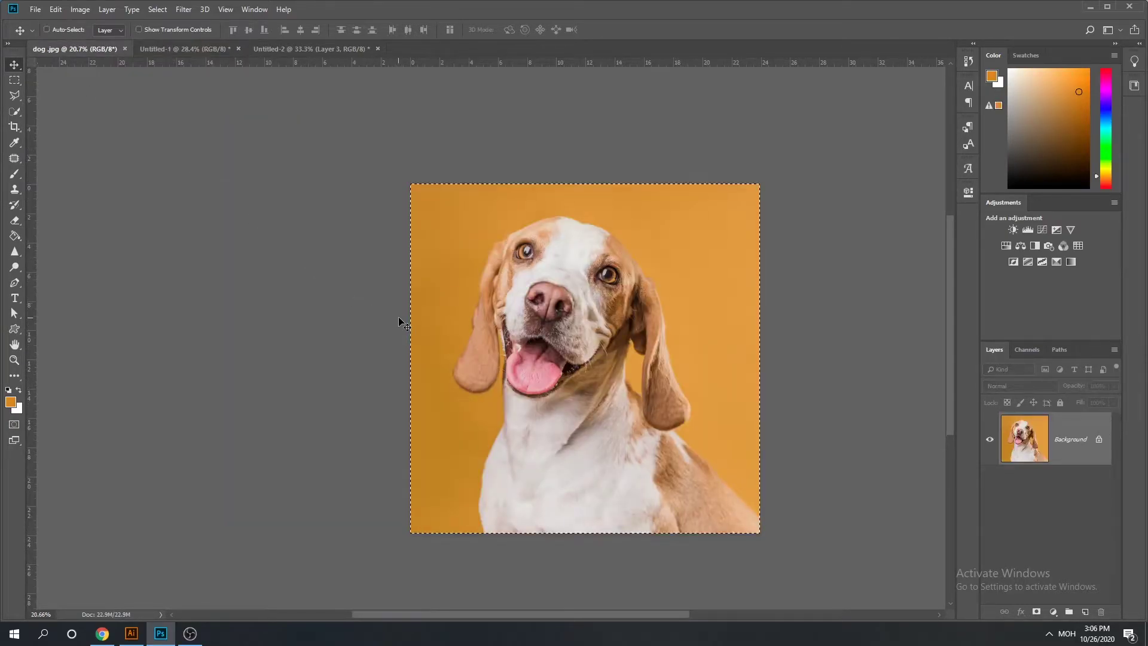
key(ctrl+a)
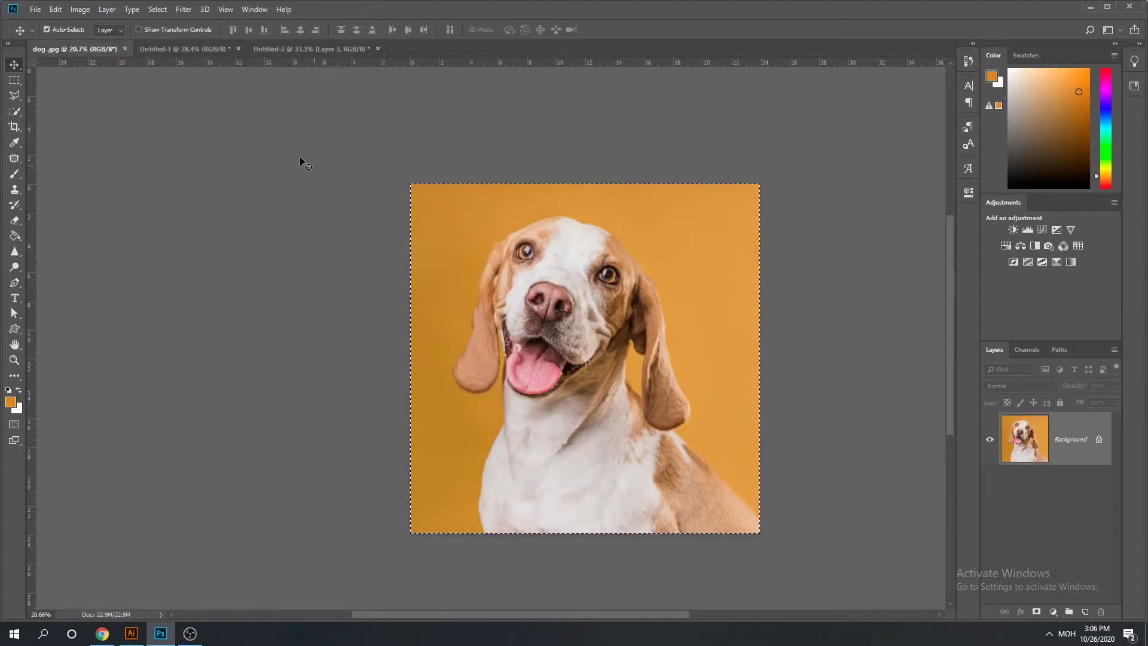
click(200, 48)
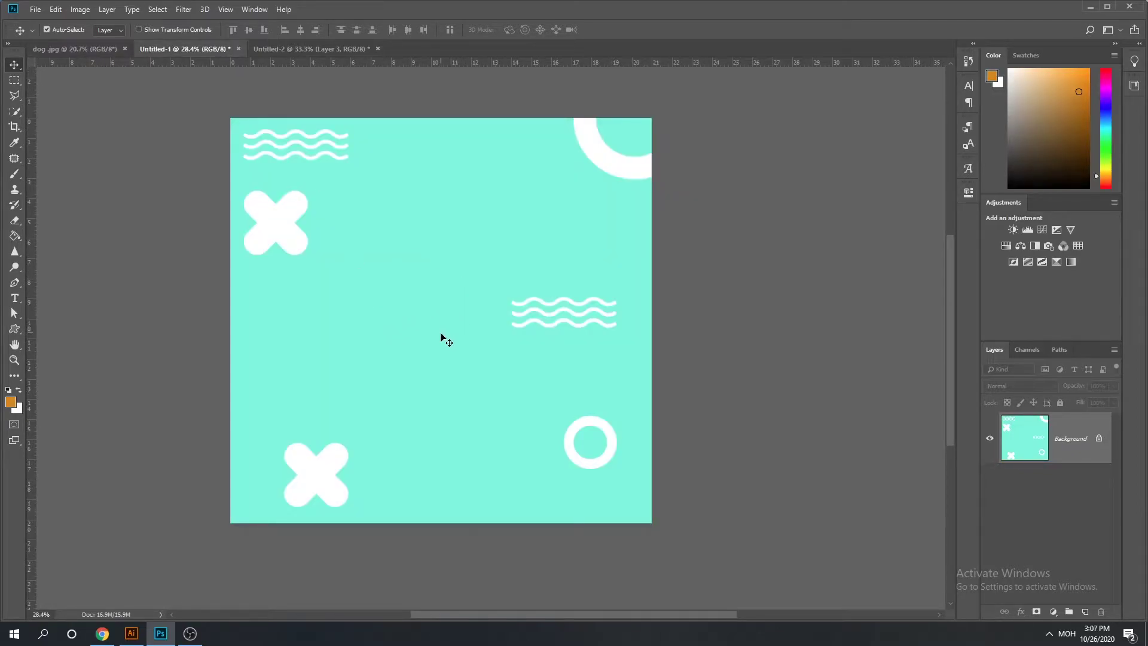
key(ctrl+v)
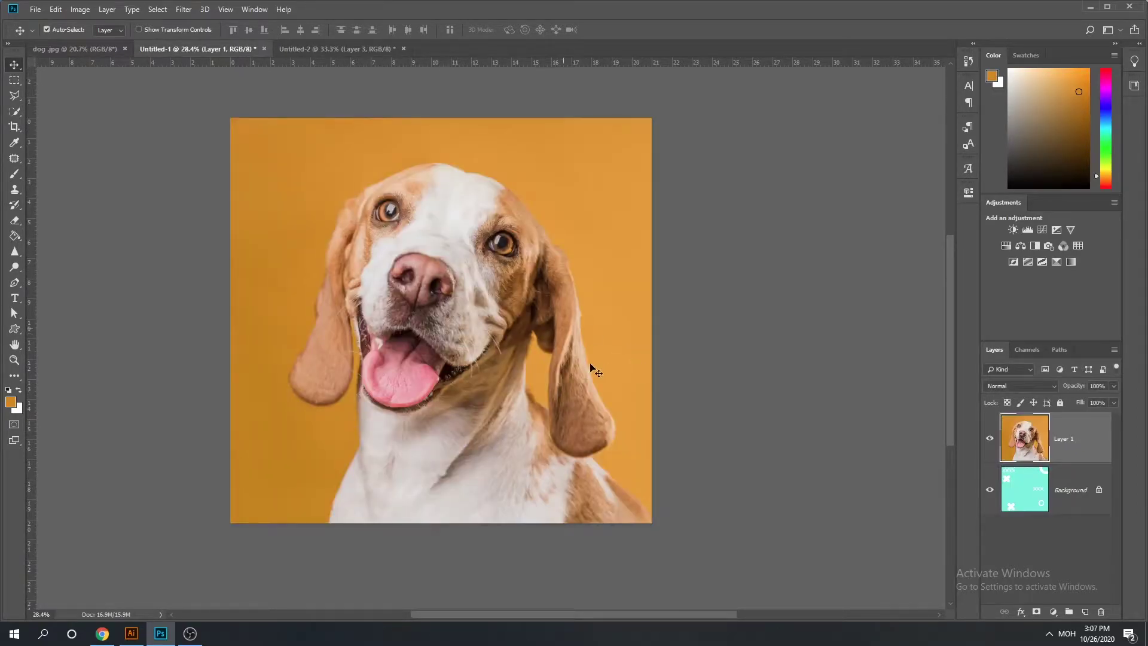
Scale the pasted dog photo down to 47.82% and place it just above the centre of the canvas
key(ctrl+t)
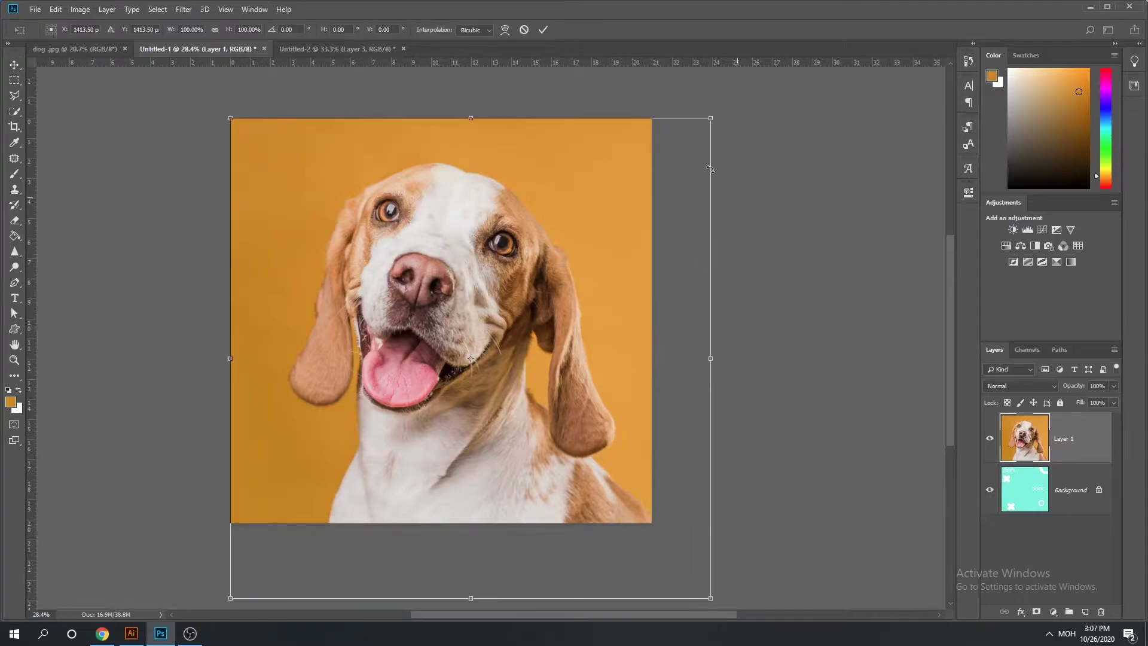
drag(711, 119, 502, 325)
drag(429, 421, 491, 259)
drag(564, 437, 530, 390)
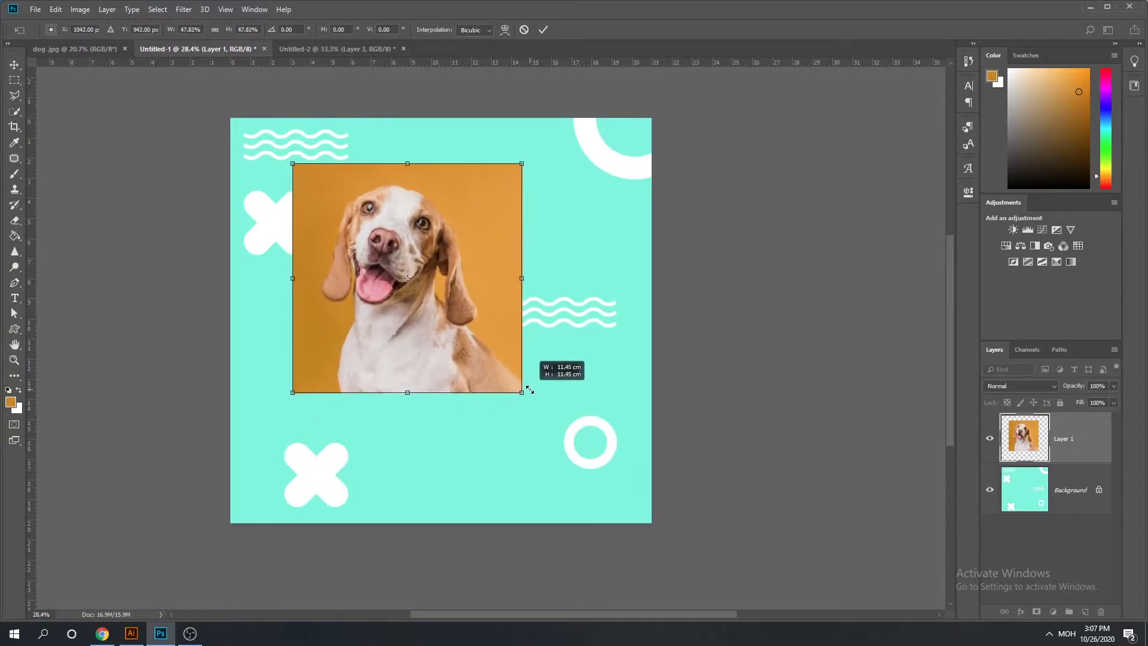
drag(440, 302, 481, 305)
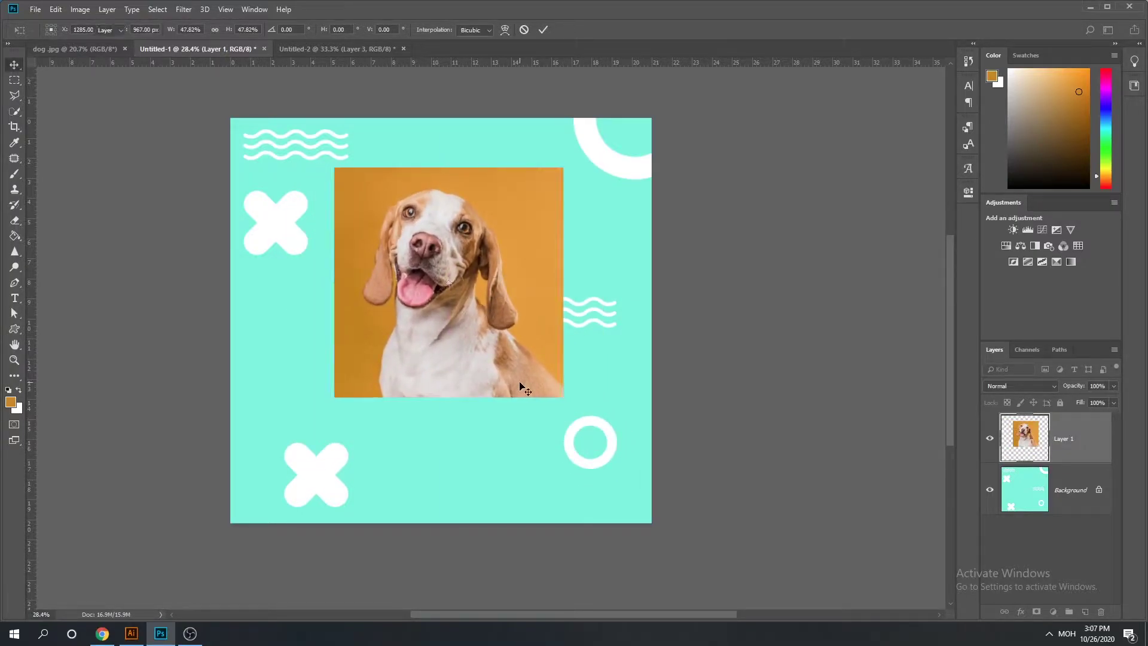
key(Return)
Draw a large circle with the Ellipse tool and position it over the dog photo
click(15, 329)
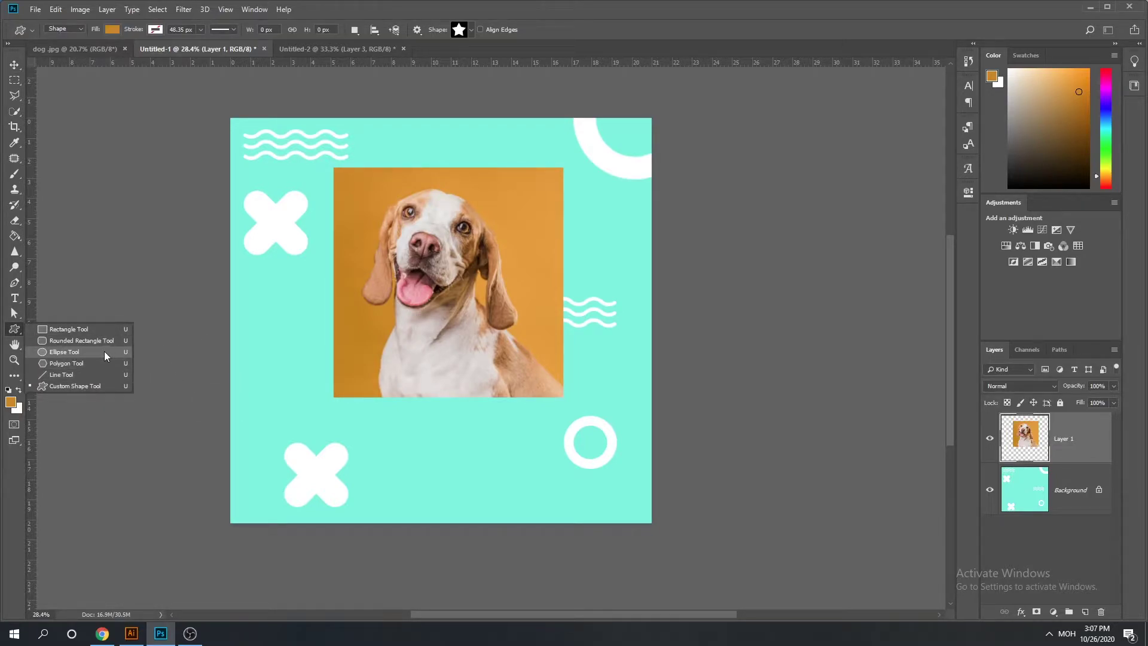
click(56, 352)
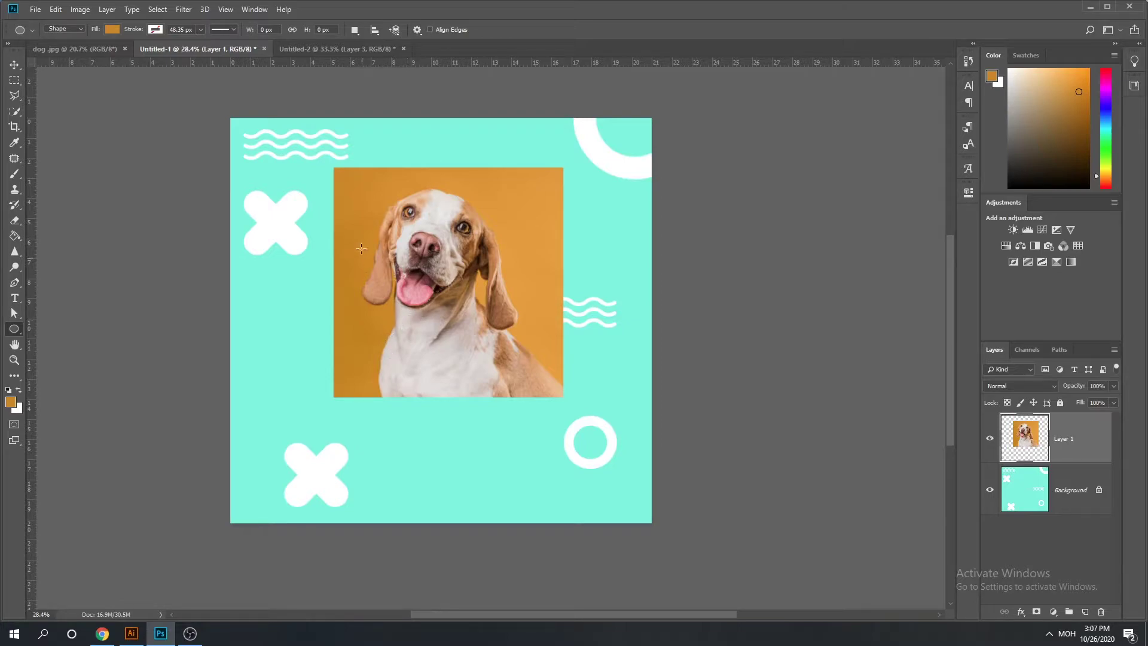
drag(337, 194, 609, 476)
click(14, 65)
drag(505, 330, 552, 329)
click(934, 188)
Recolour the circle to pink #ec1667 and shift it slightly down and to the left on the canvas
double_click(1025, 439)
click(687, 389)
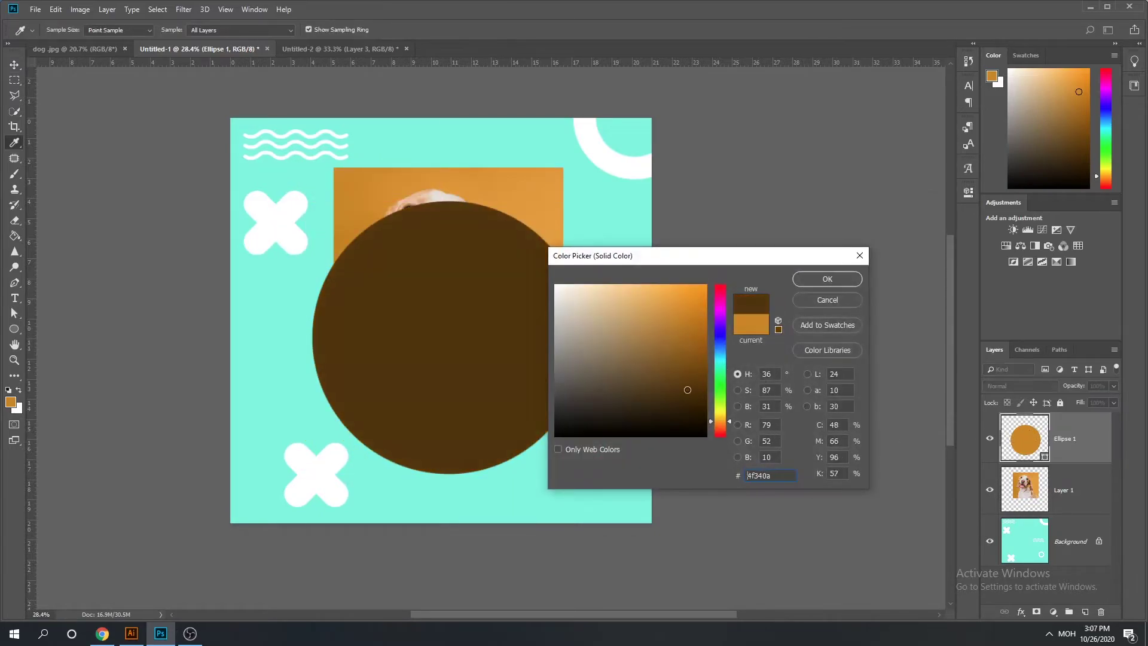
click(720, 293)
click(693, 295)
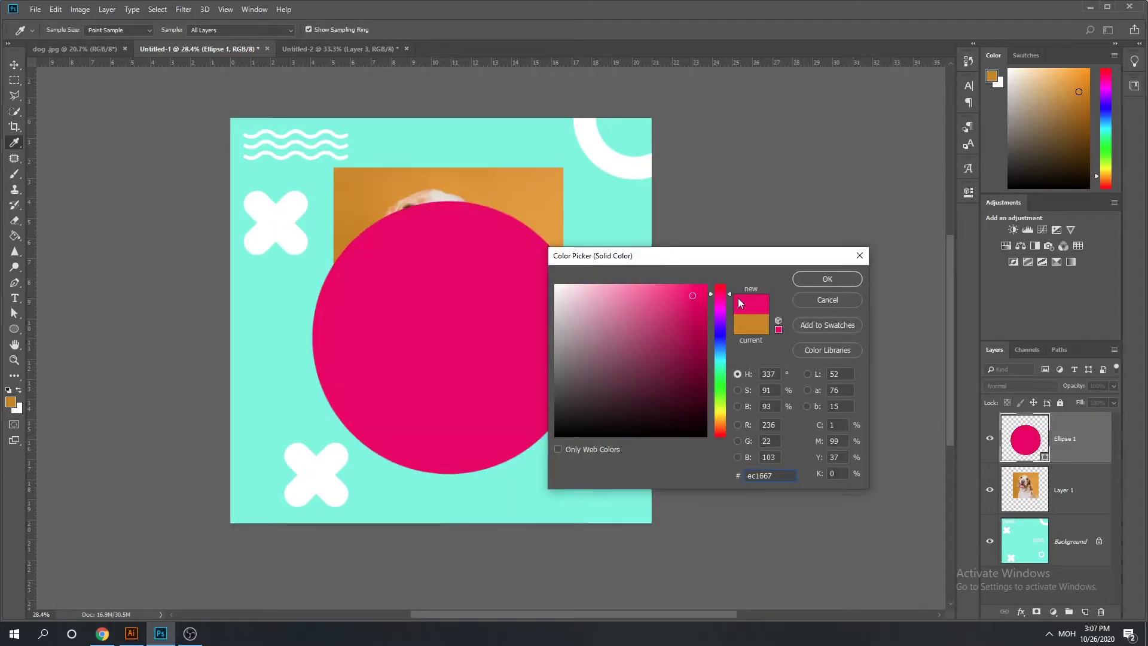
click(815, 280)
mouse_move(479, 296)
mouse_down()
mouse_move(504, 260)
mouse_move(464, 296)
mouse_up()
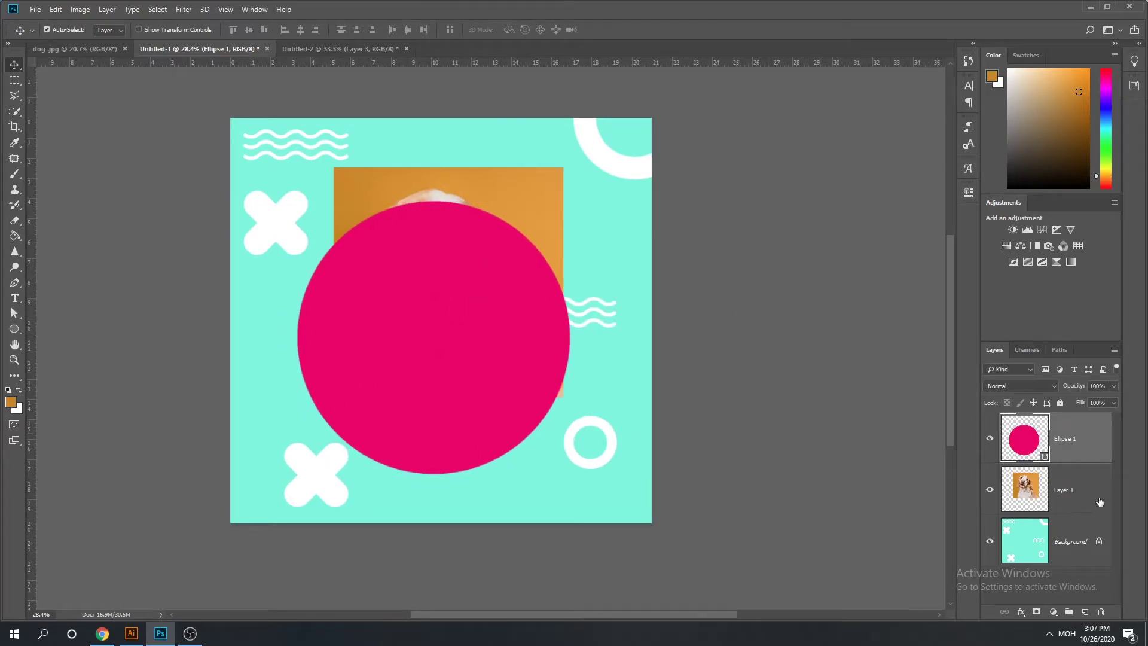
mouse_move(507, 345)
mouse_down()
mouse_move(535, 339)
mouse_move(503, 354)
mouse_up()
Place the dog photo layer above the circle layer and create a clipping mask from the photo onto the circle
click(1038, 485)
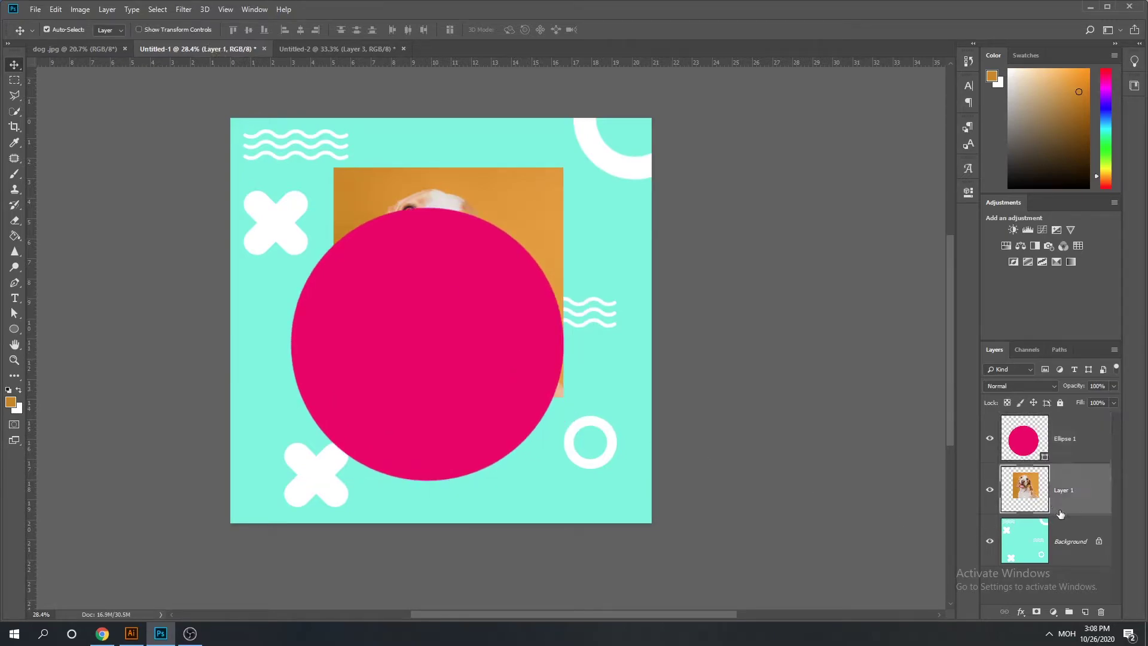
drag(1036, 494, 1048, 434)
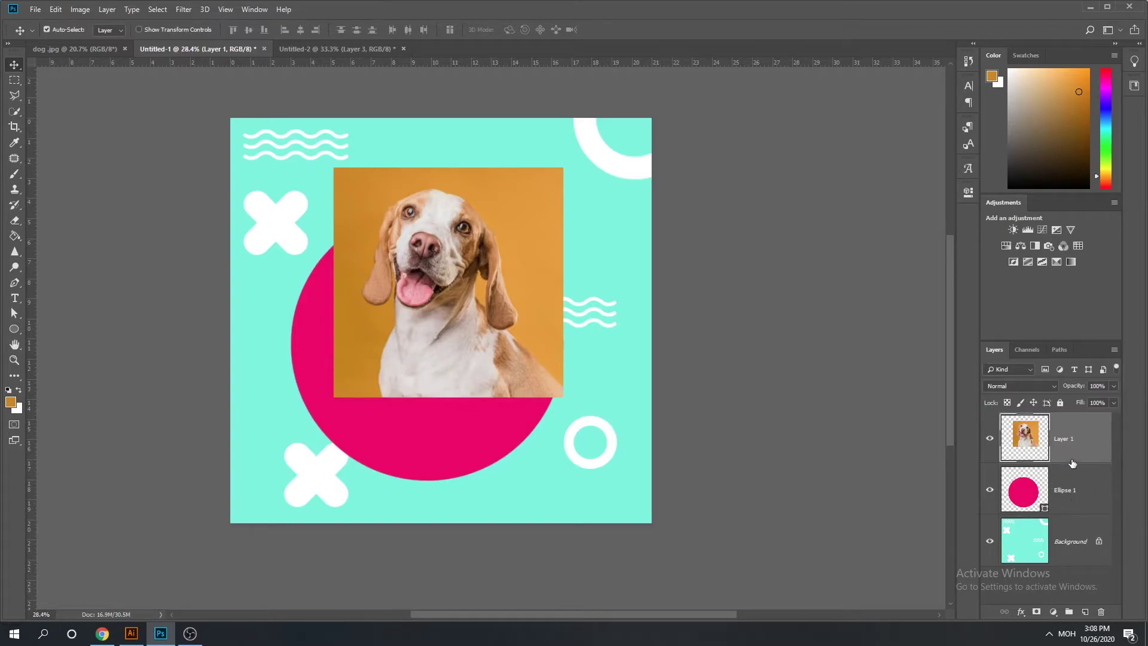
right_click(1078, 438)
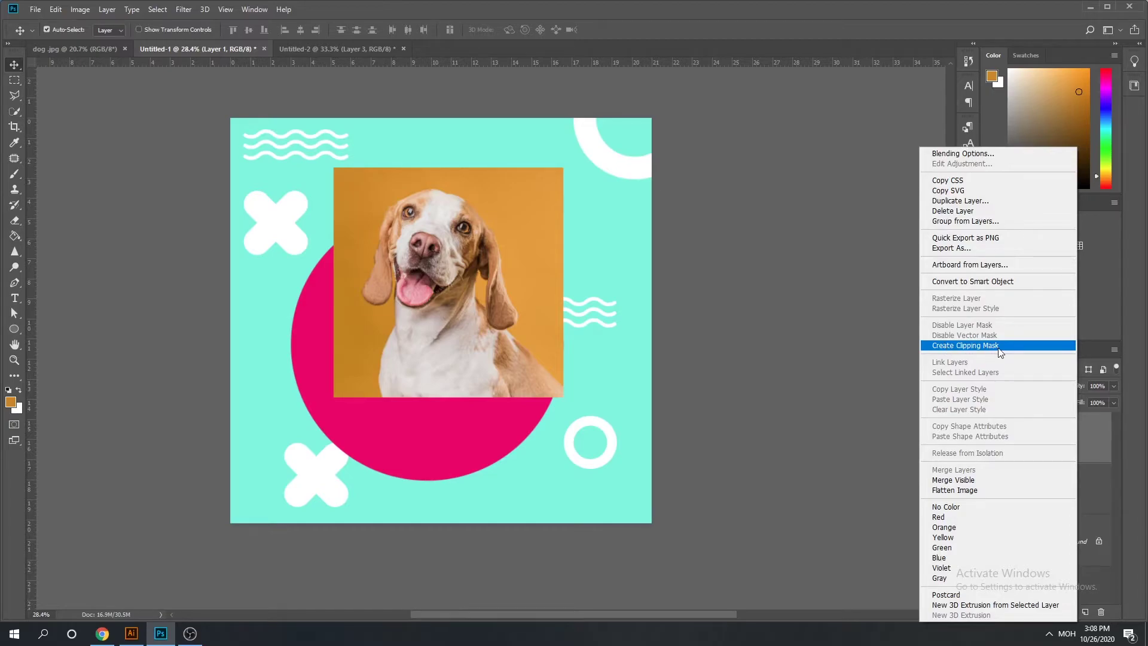
click(970, 346)
Move the clipped dog photo over the circle and enlarge it to 128.77% so it fills the whole shape
drag(456, 317, 430, 366)
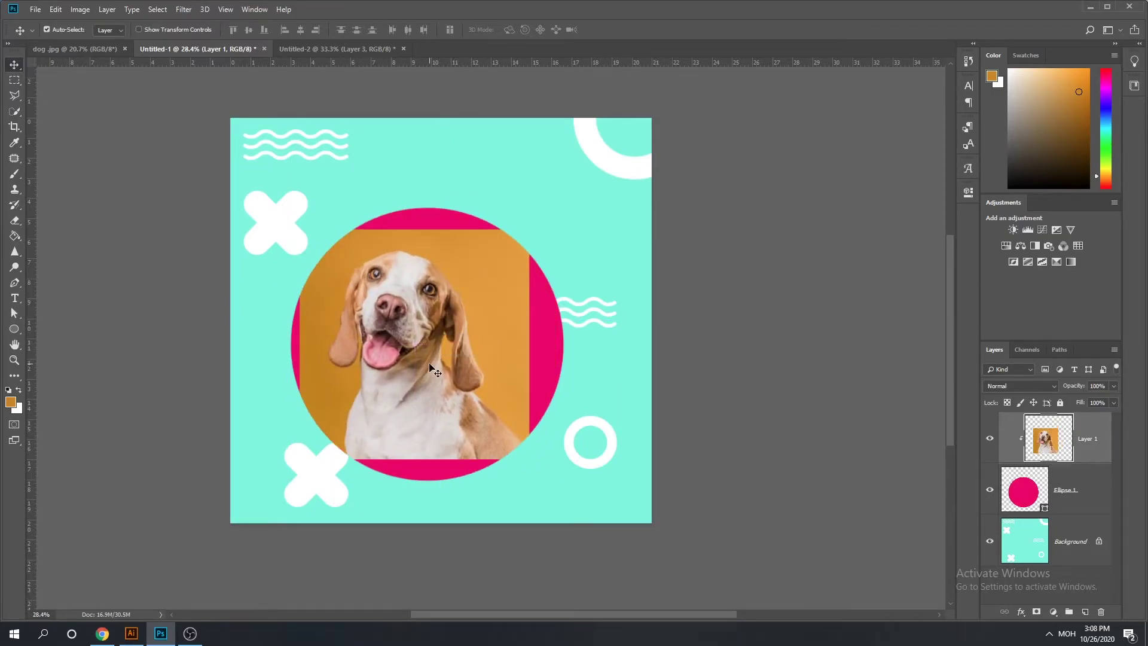
key(ctrl+t)
drag(530, 229, 566, 192)
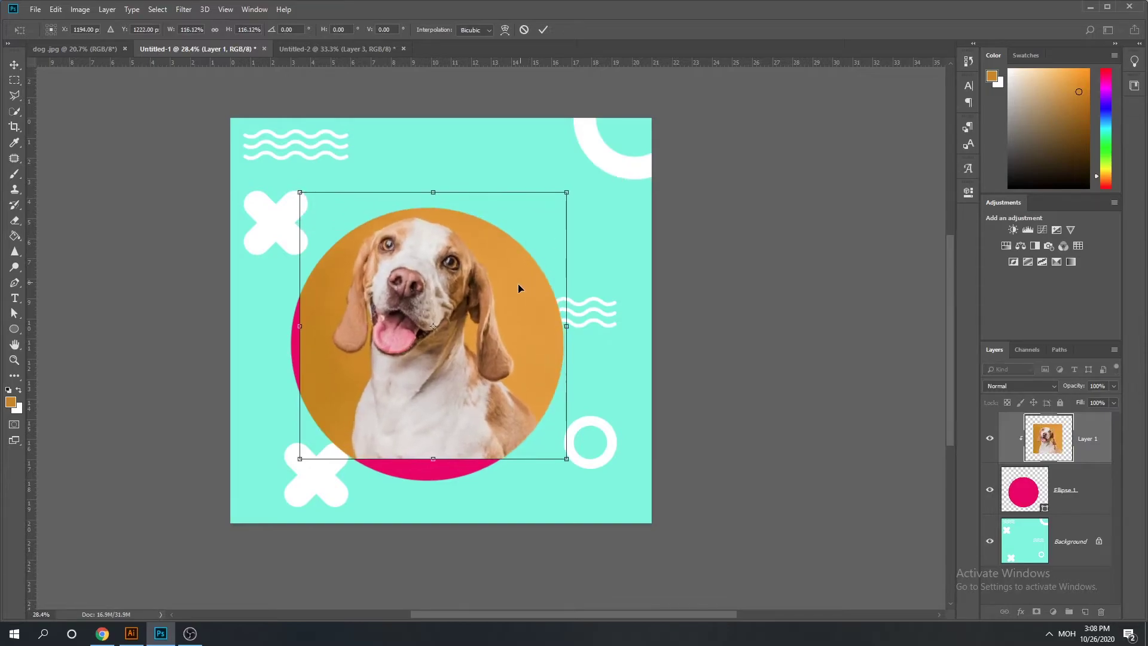
drag(301, 464, 275, 480)
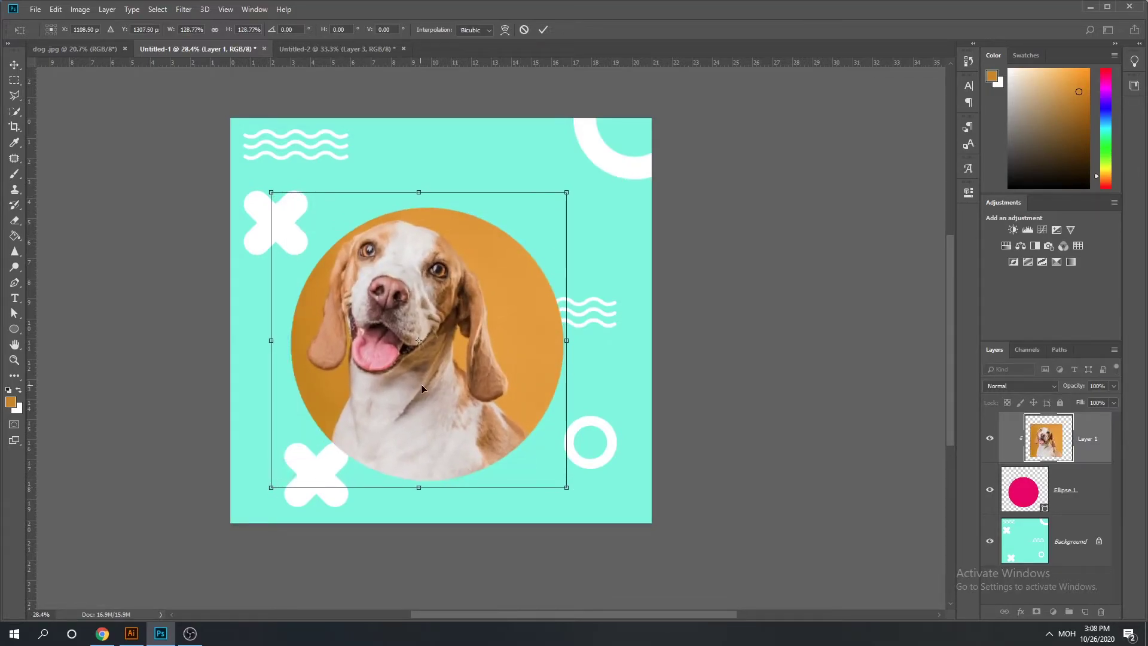
drag(421, 384, 426, 393)
key(Return)
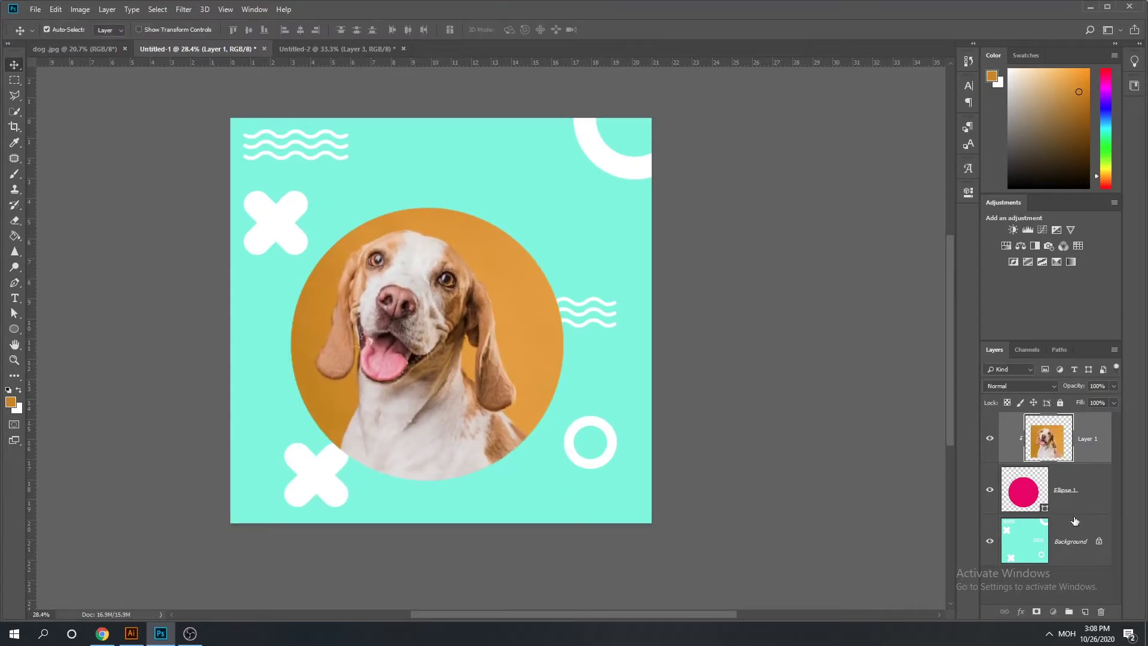
click(1095, 489)
click(1084, 451)
click(1018, 487)
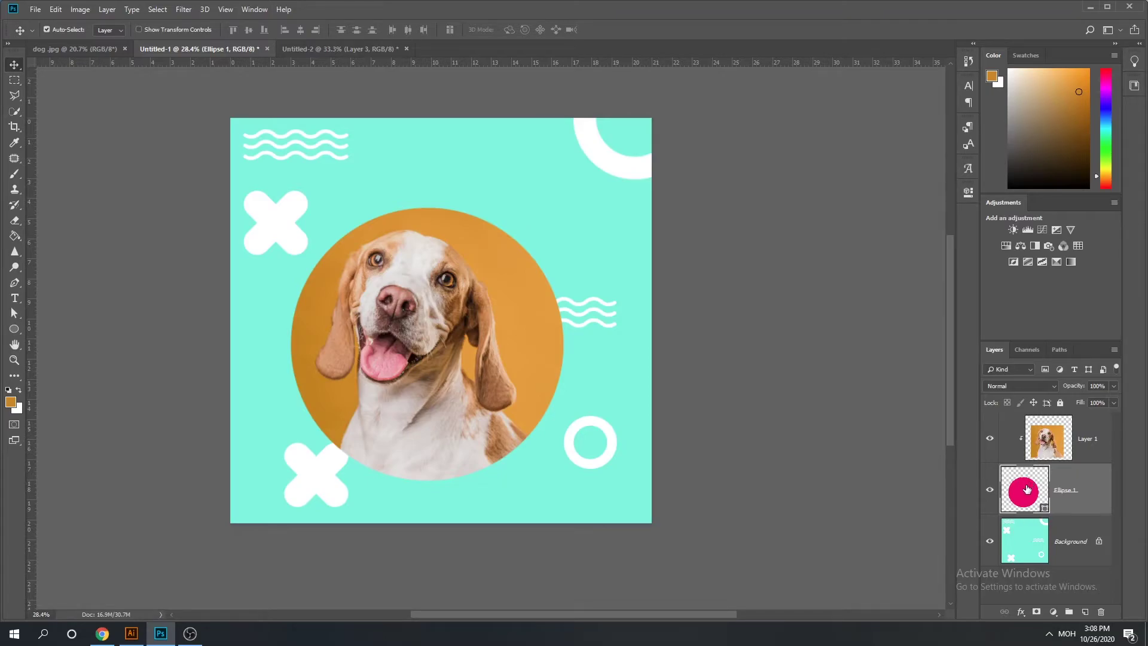
click(1046, 445)
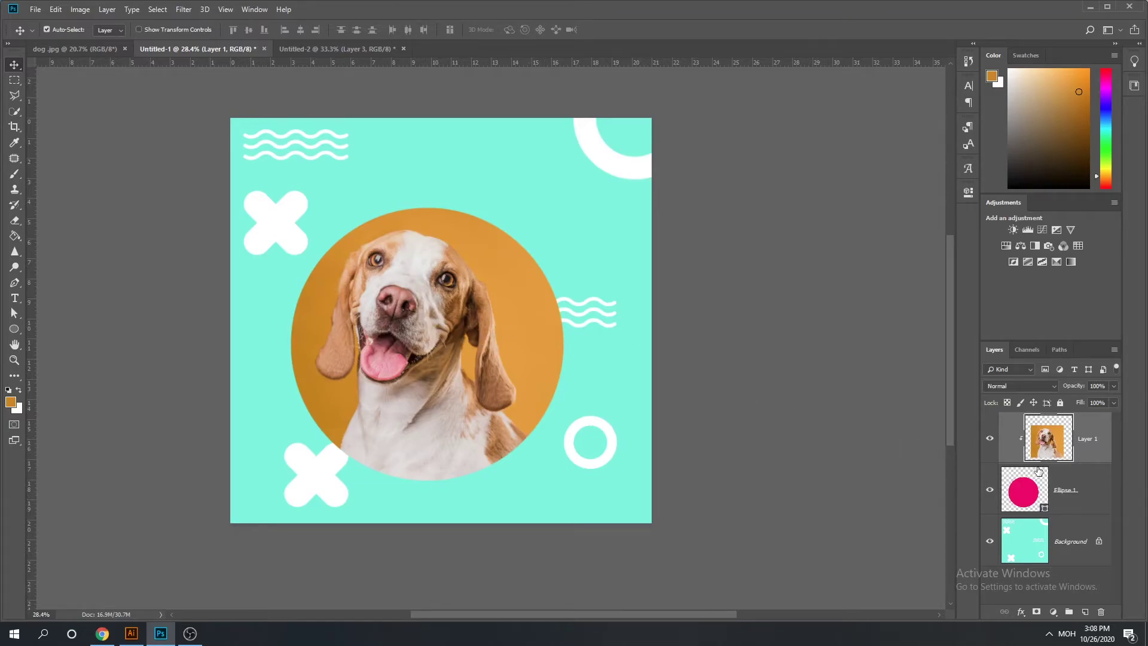
Release the dog photo's clipping mask and clip the photo to the circle again
right_click(1082, 434)
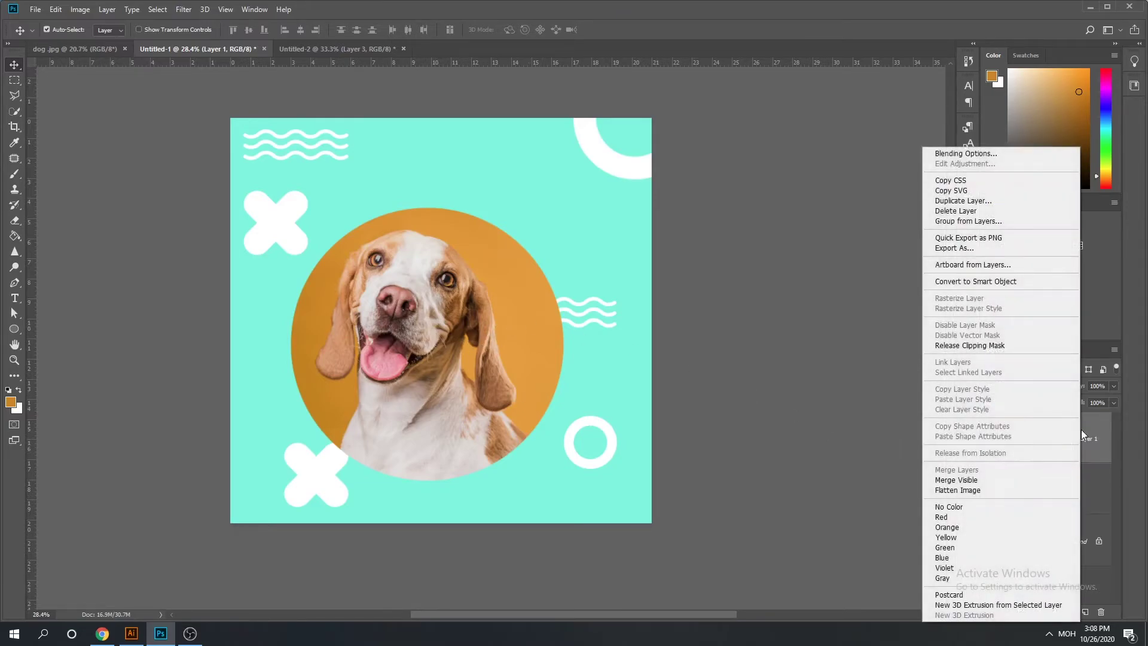
click(973, 351)
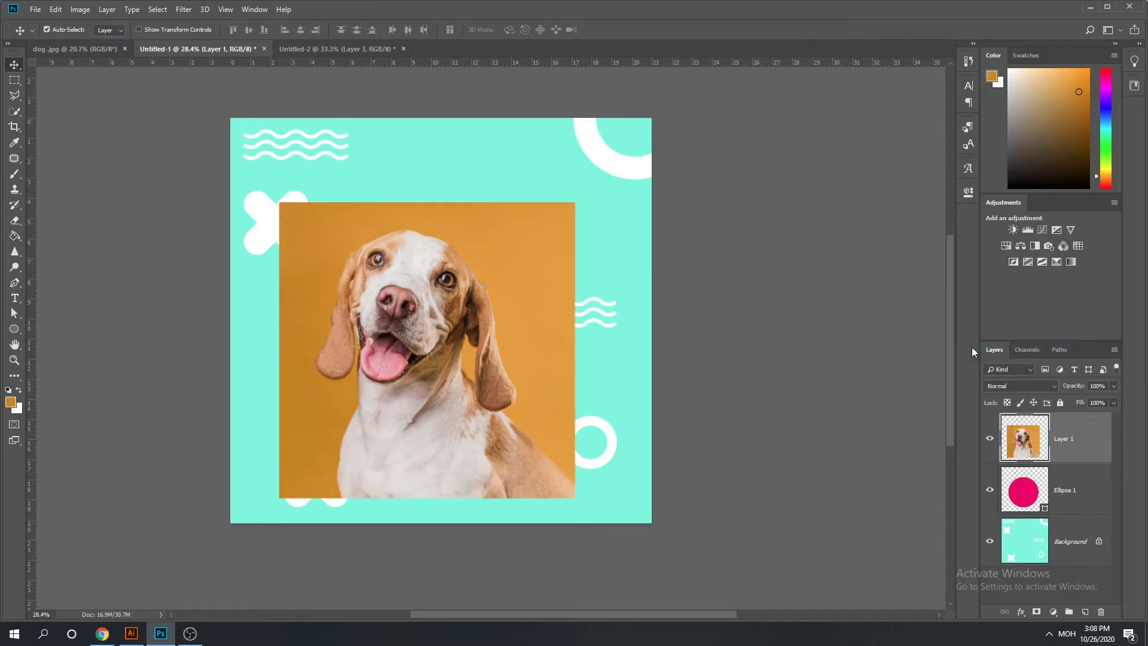
alt+click(1024, 459)
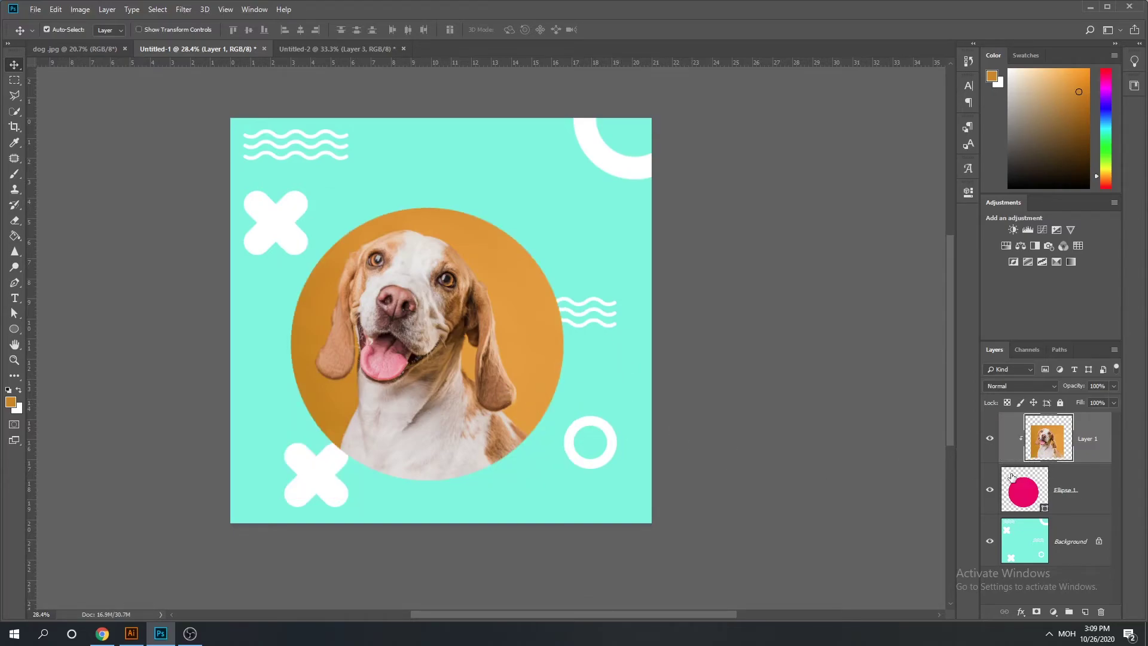
Release the dog photo from the circle's clipping mask and move the photo up and to the right on the canvas
drag(1034, 472, 1036, 459)
drag(1036, 459, 1037, 458)
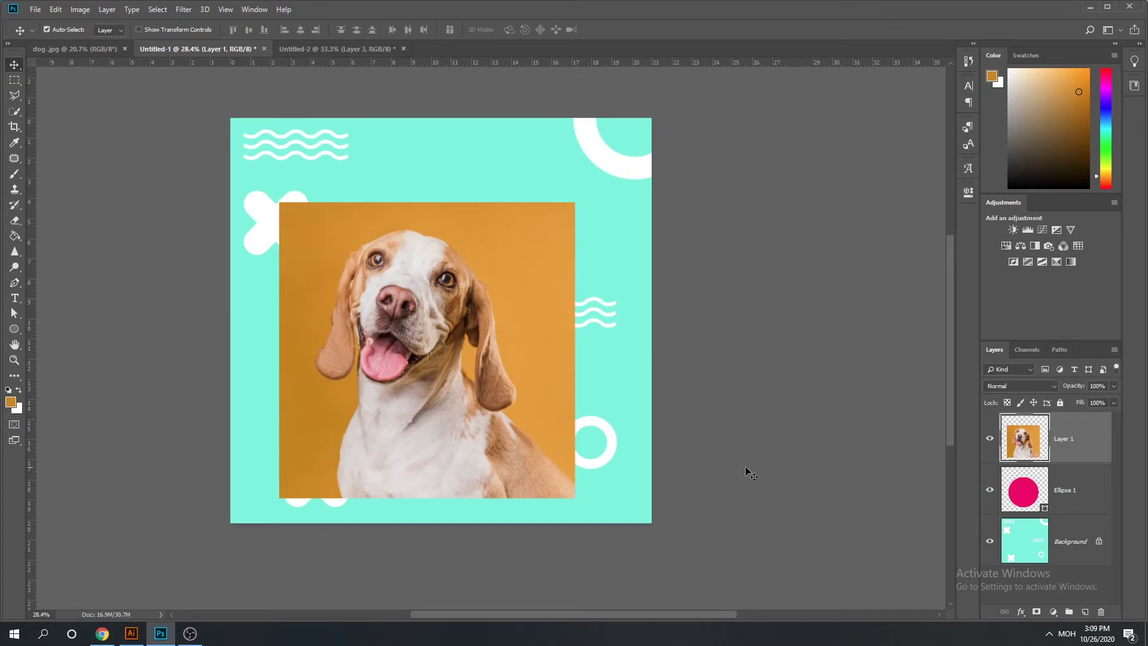
drag(498, 359, 537, 323)
Delete the pink circle layer Ellipse 1
click(1030, 494)
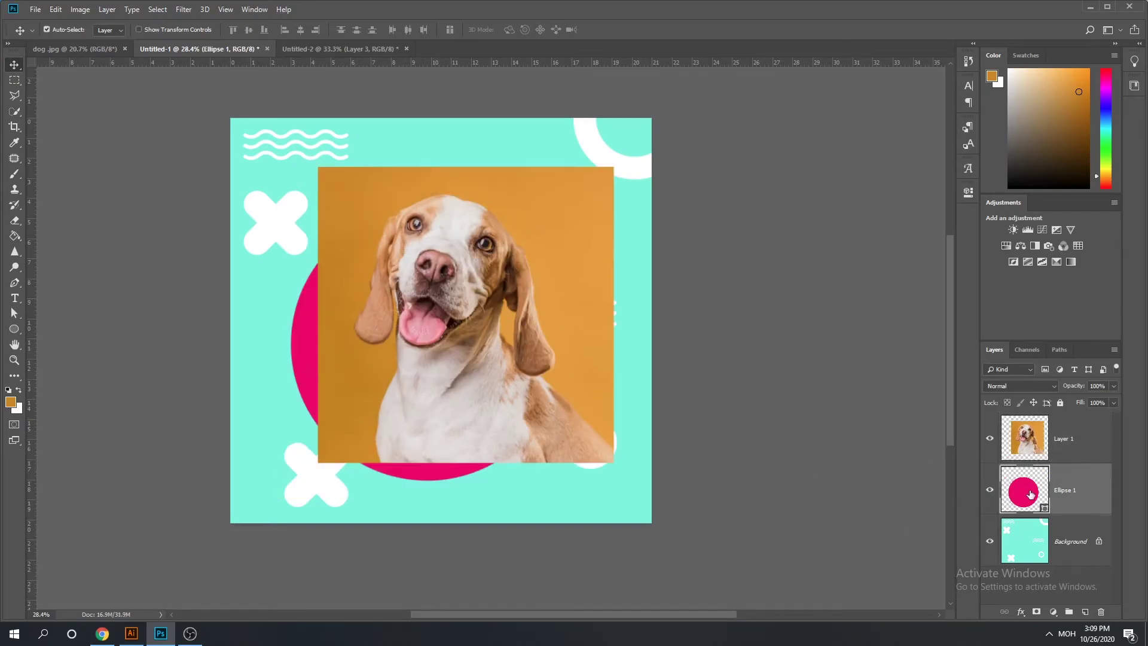
key(Delete)
Add the text DOG at 274 pt on its own layer between the background and the dog photo
click(14, 298)
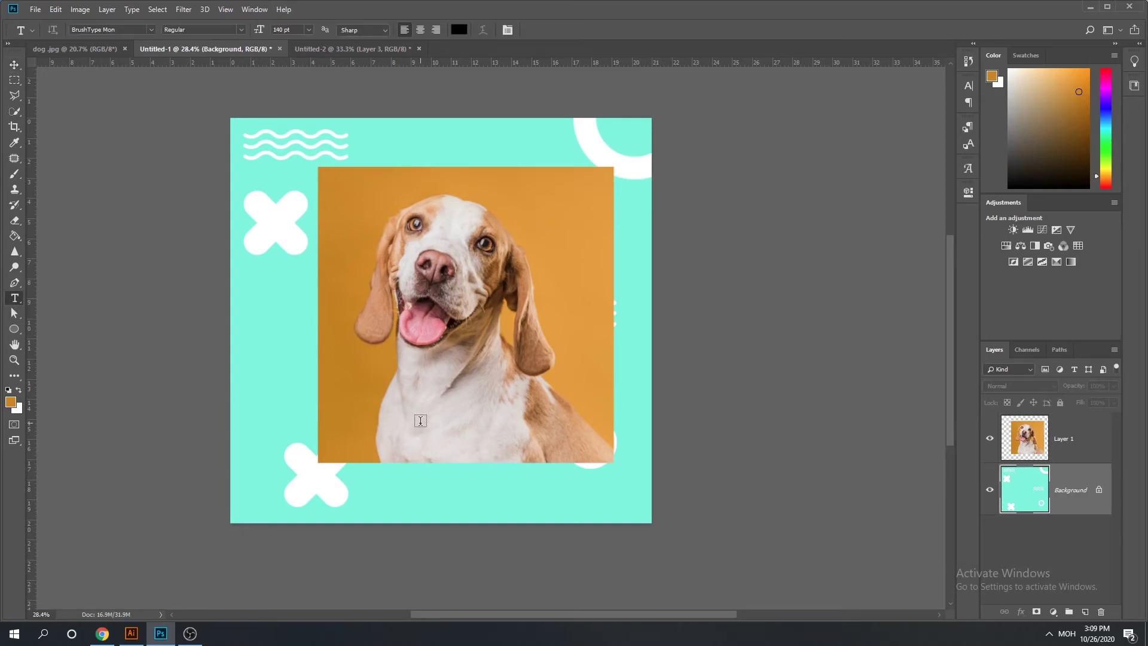
click(289, 327)
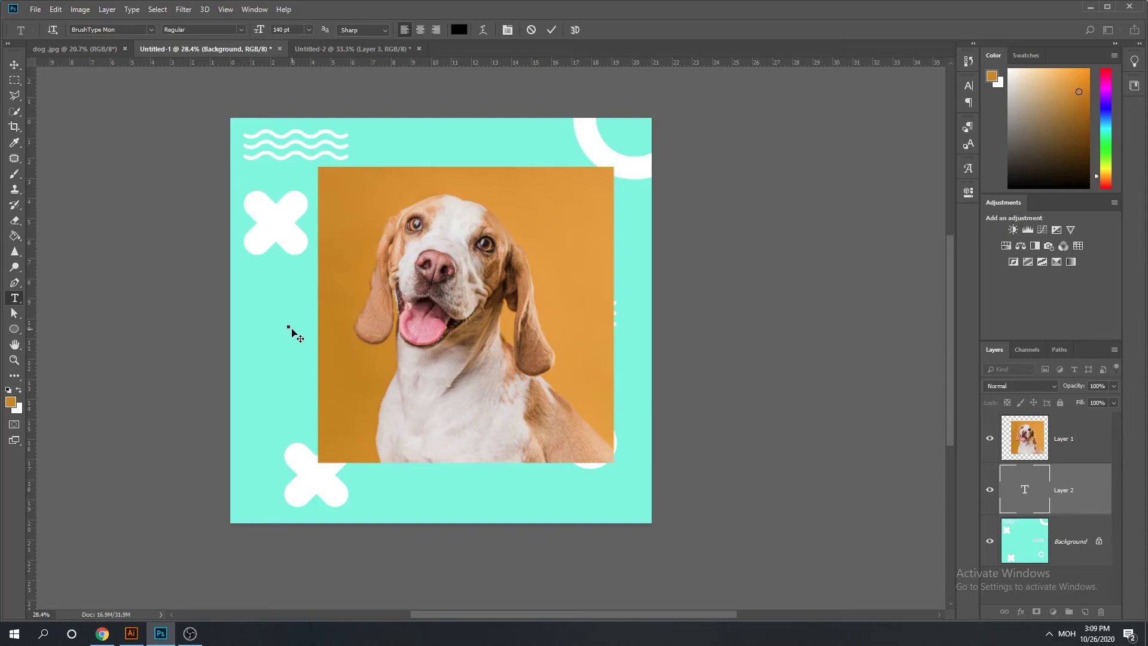
key(alt+shift)
text(D)
key(ctrl+a)
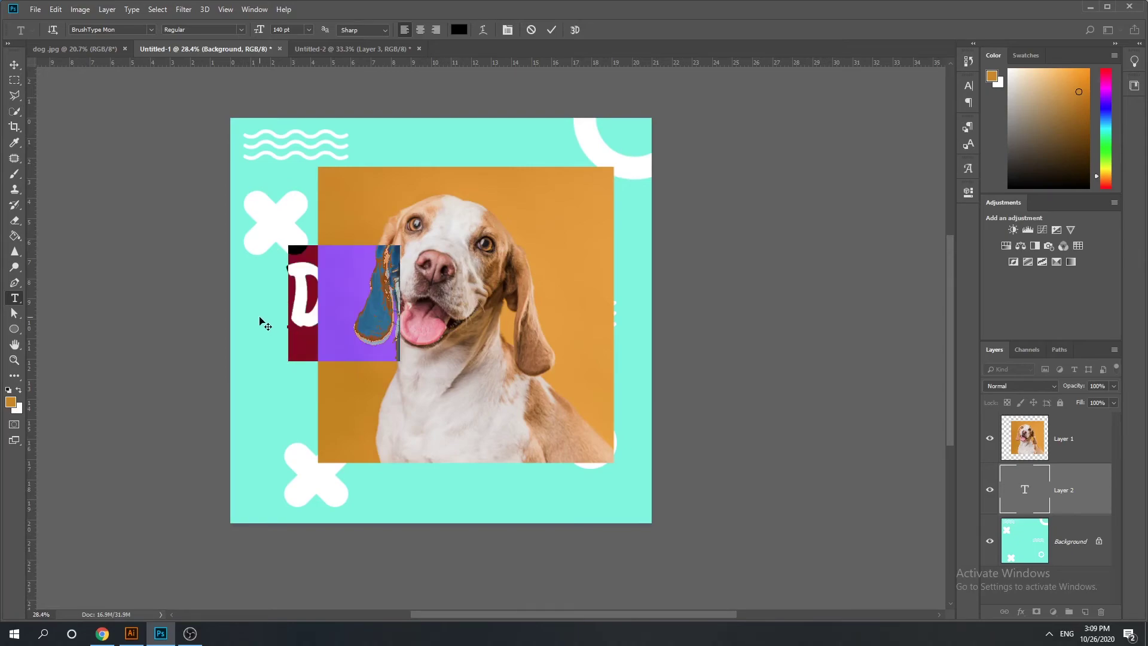
drag(259, 31, 338, 37)
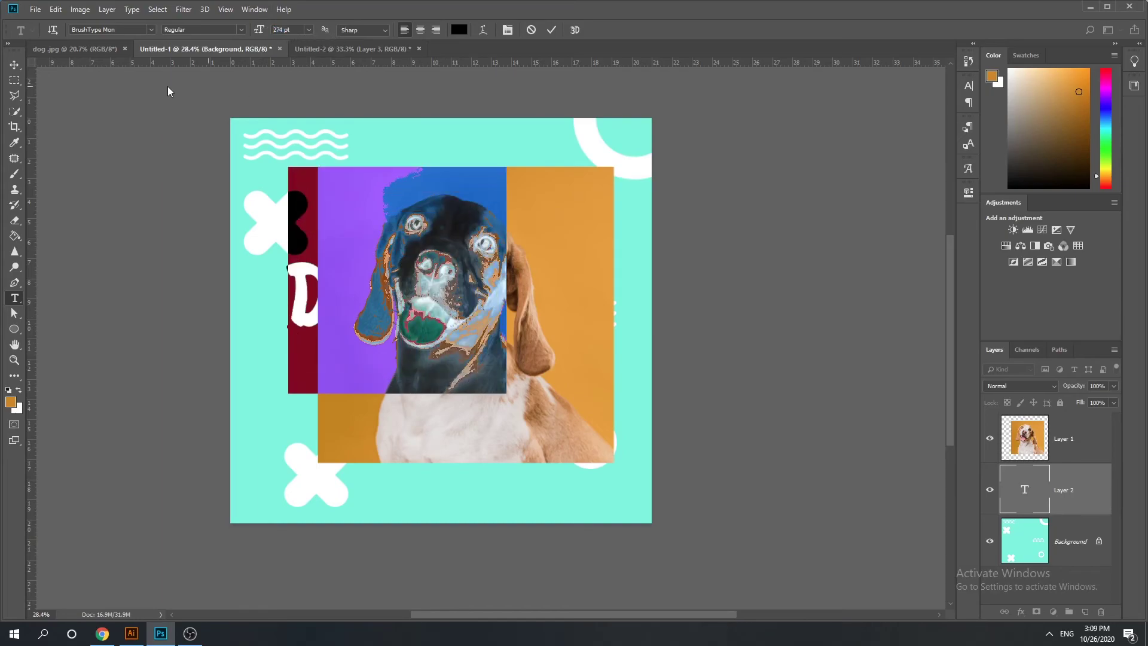
key(ctrl+Return)
Hide the dog photo layer and move the DOG text to about the middle of the canvas
key(v)
drag(317, 299, 380, 357)
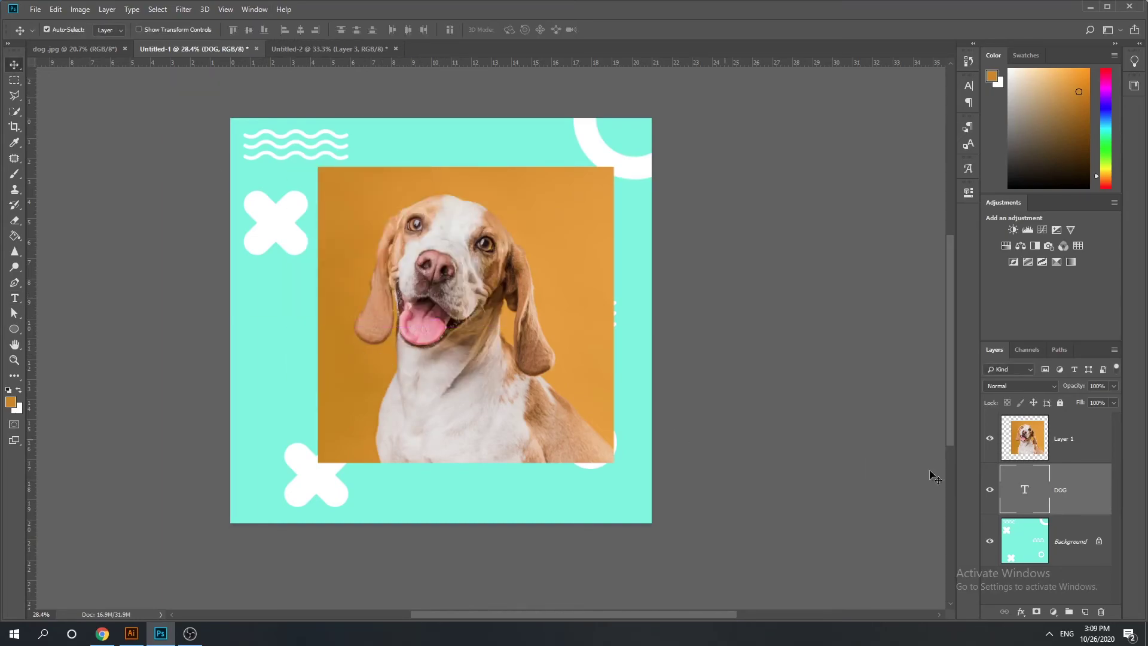
click(1041, 453)
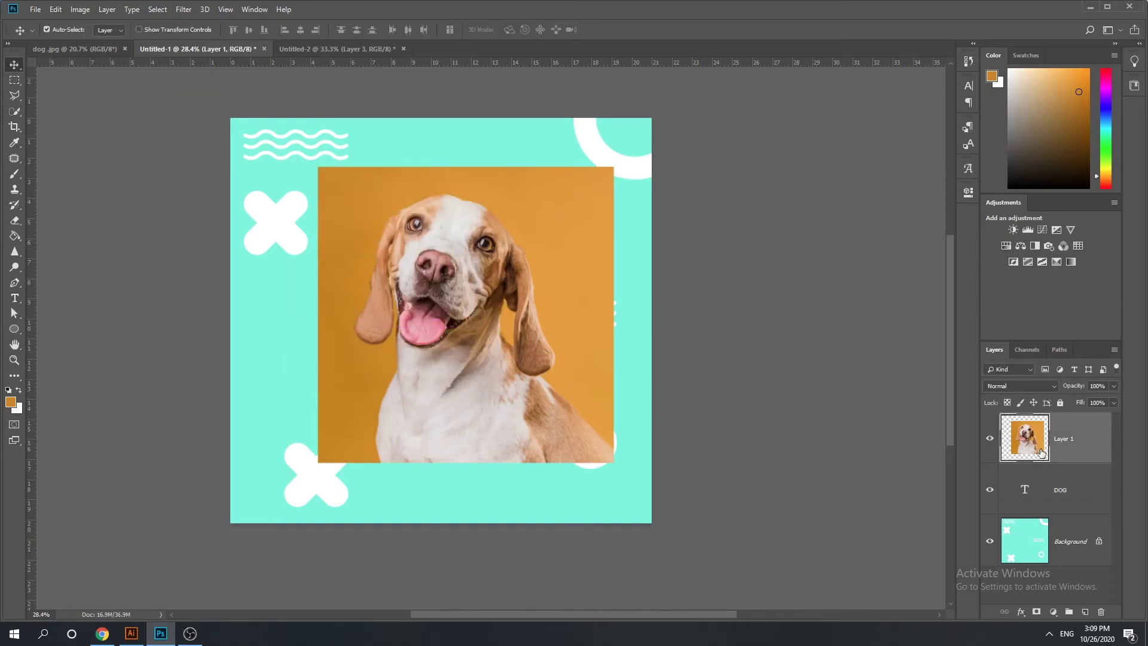
click(990, 438)
drag(517, 328, 482, 332)
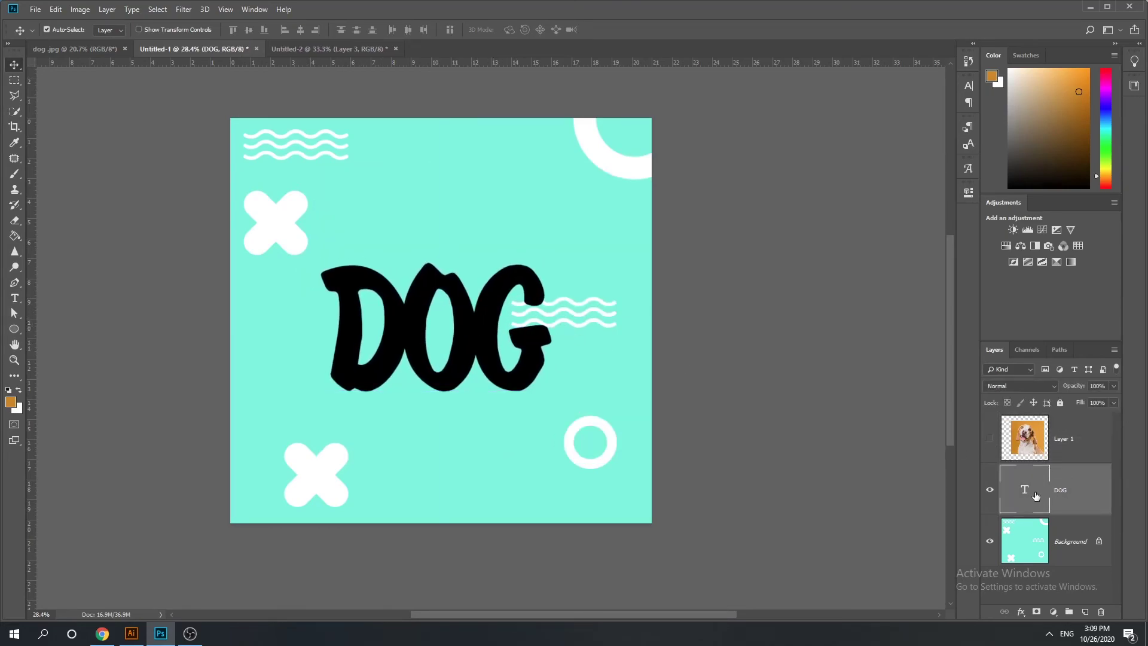
Show the dog photo again, clip it to the DOG text and move it down so the face fills the letters
click(1004, 449)
click(994, 443)
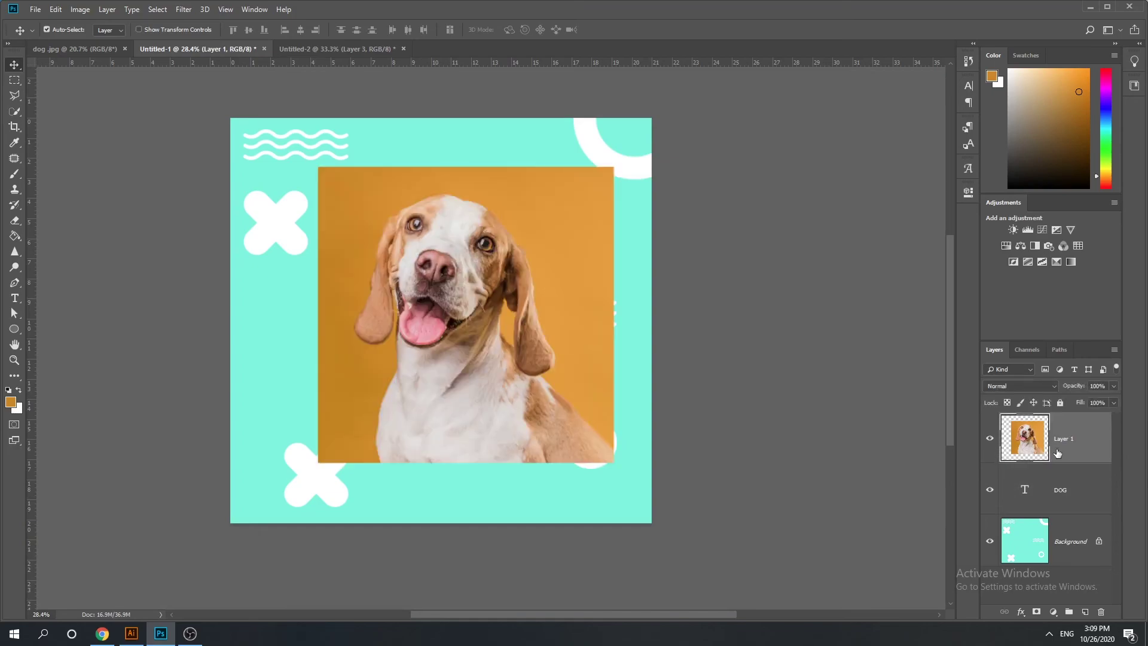
drag(1045, 479, 1027, 461)
alt+click(1028, 460)
drag(476, 341, 461, 405)
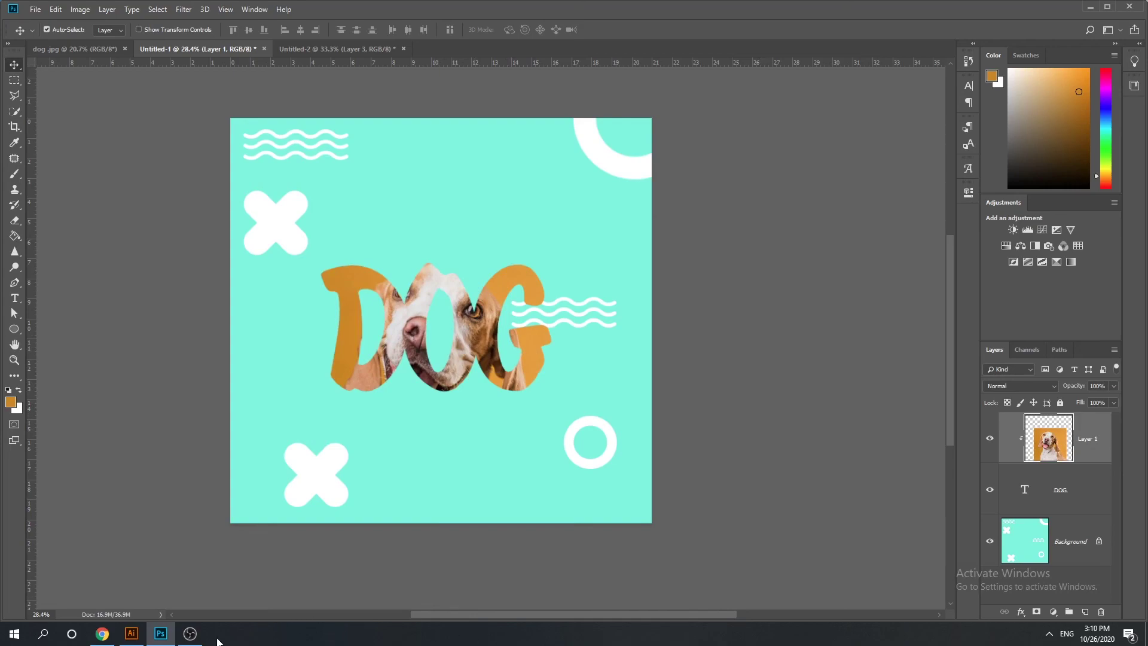